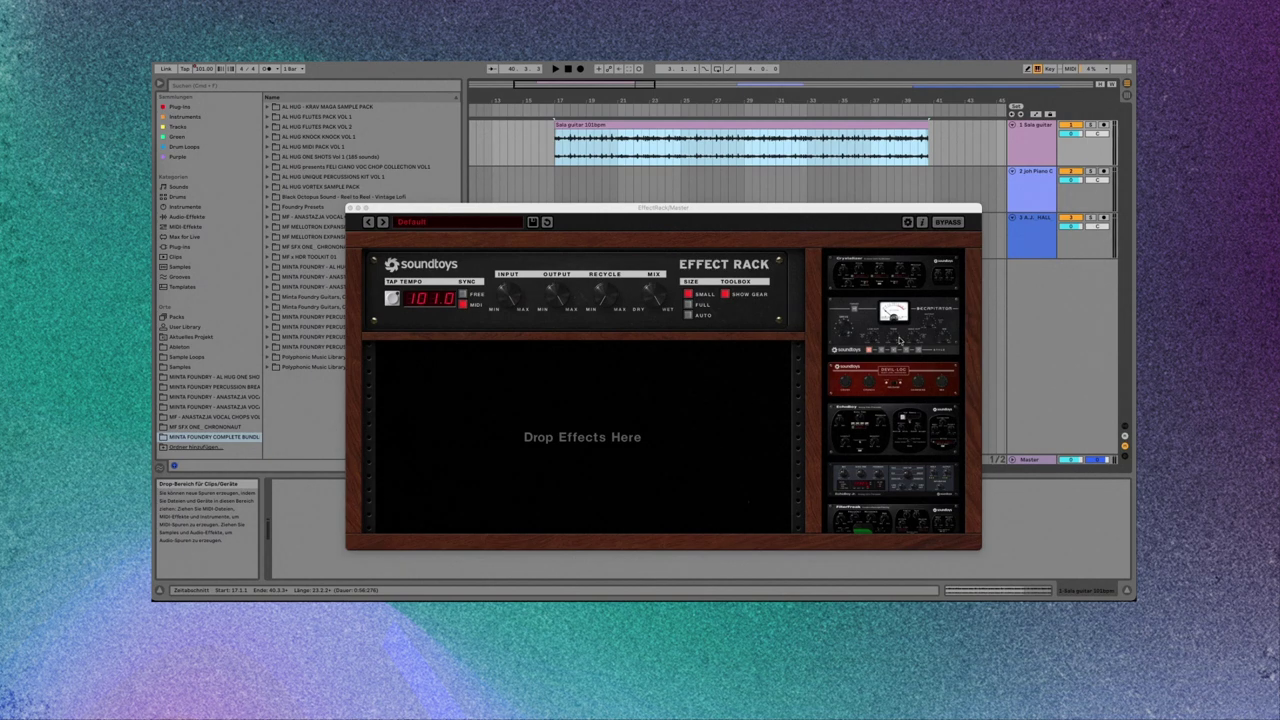
Turn on BYPASS for the empty Soundtoys Effect Rack and start the guitar clip playing dry
left_click(950, 222)
key("space")
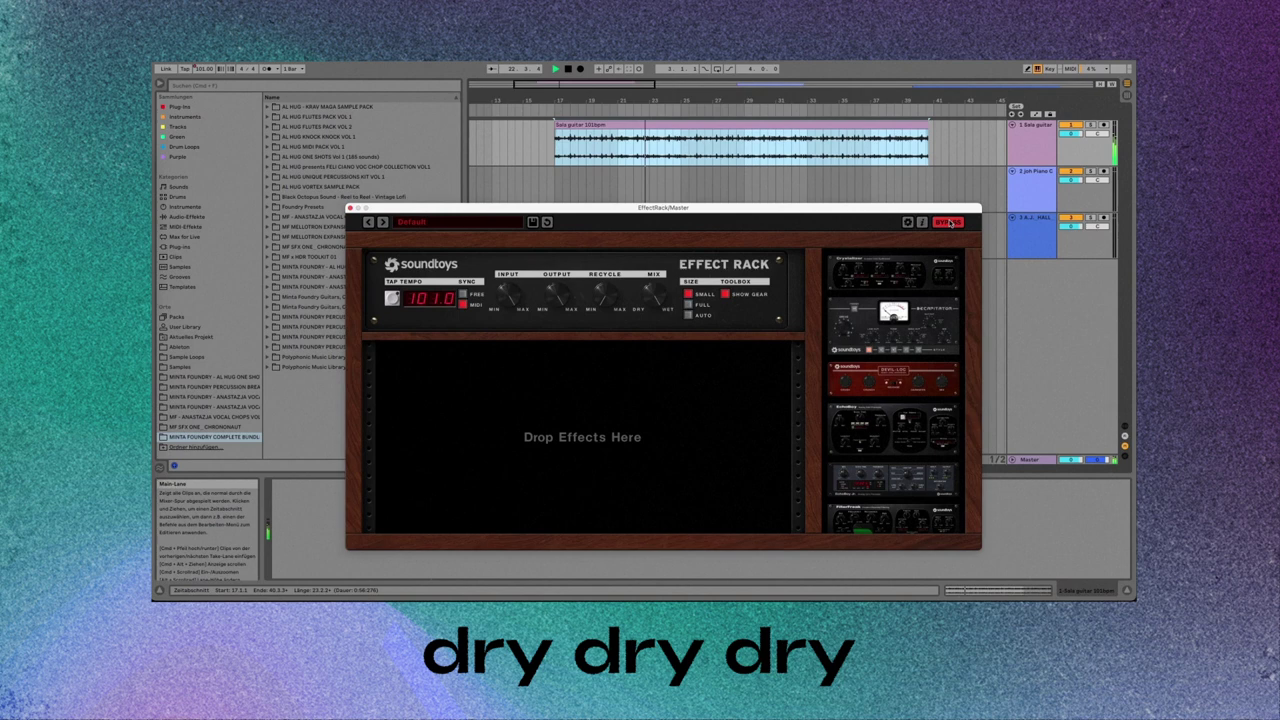
Load the MF dark room preset into the Effect Rack and play the guitar through it
left_click(430, 228)
mouse_move(460, 330)
mouse_move(596, 330)
left_click(706, 261)
left_click(955, 224)
key("space")
Collapse the Devil-Loc and SIE-Q modules to reveal EchoBoy, and stop playback
key("space")
double_click(769, 388)
double_click(444, 398)
Browse EchoBoy's echo styles and leave the style set to Verbed
left_click(738, 481)
mouse_move(743, 534)
left_click(738, 522)
scroll(781, 476, "down", 5)
Load the MF impala n delay preset into the Effect Rack and scroll through its modules
left_click(438, 223)
left_click(765, 224)
scroll(790, 412, "down", 3)
scroll(790, 412, "down", 3)
scroll(790, 412, "down", 3)
scroll(790, 412, "down", 3)
scroll(790, 412, "down", 3)
scroll(790, 412, "down", 5)
scroll(829, 176, "right", 10)
Select the Piano Chords clip on track 2, nudging the Effect Rack window aside
left_click(829, 176)
left_click_drag(815, 209, 773, 228)
left_click(750, 168)
key("space")
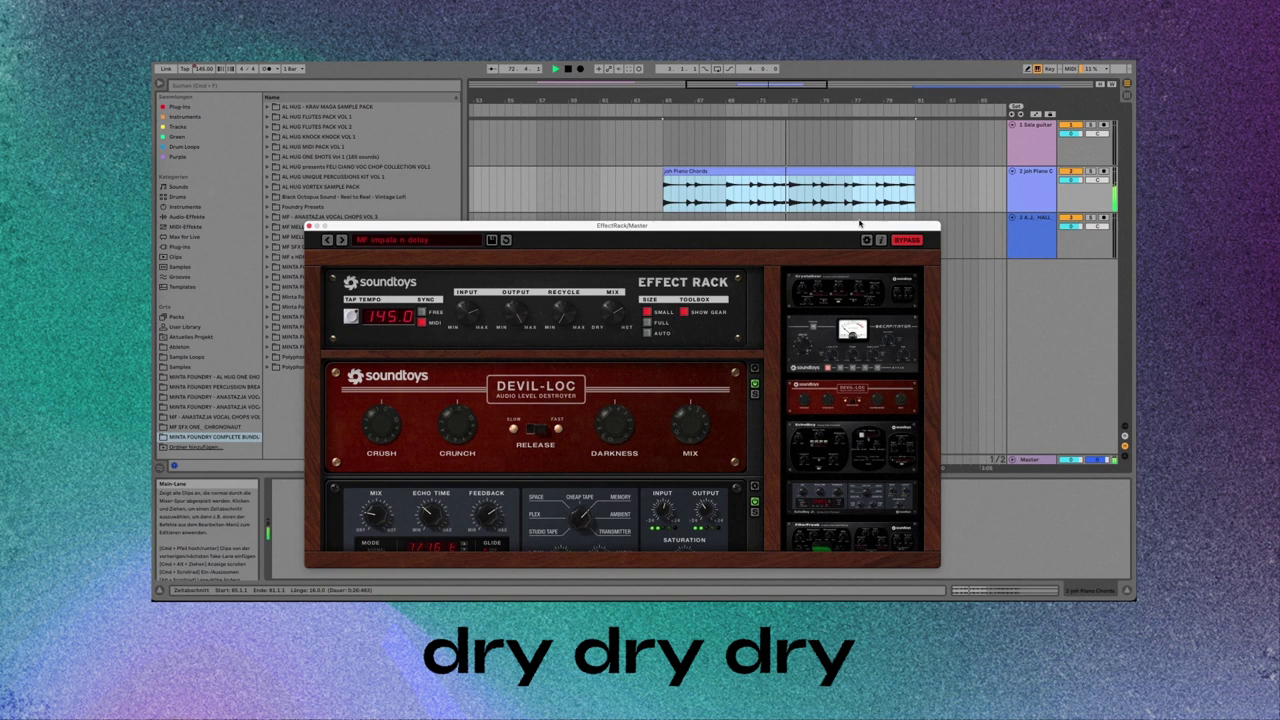
Load MF rip rc 20 from User > MF Effect Rack Presets A and play the piano chords
left_click(451, 242)
mouse_move(445, 349)
mouse_move(538, 348)
left_click(661, 412)
key("space")
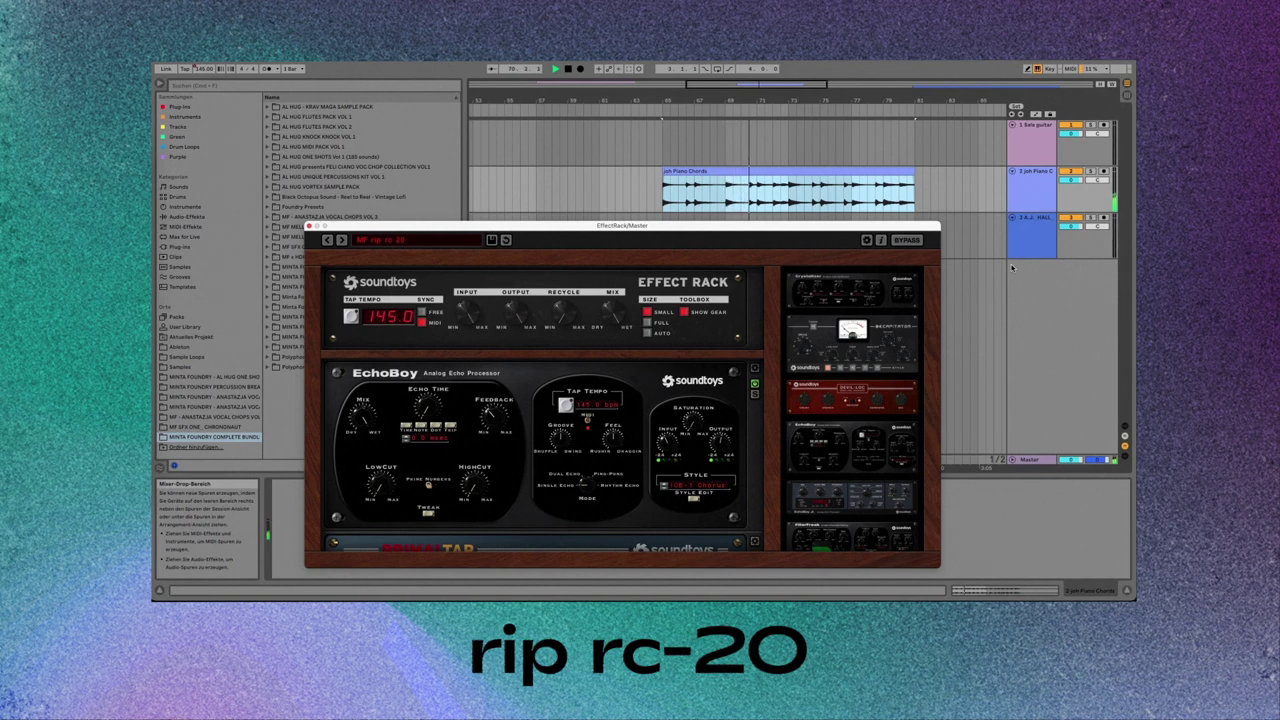
Choose MF warped dreams from the rack's preset menu to bring in MicroShift and PrimalTap
left_click(920, 190)
left_click(450, 241)
left_click(690, 508)
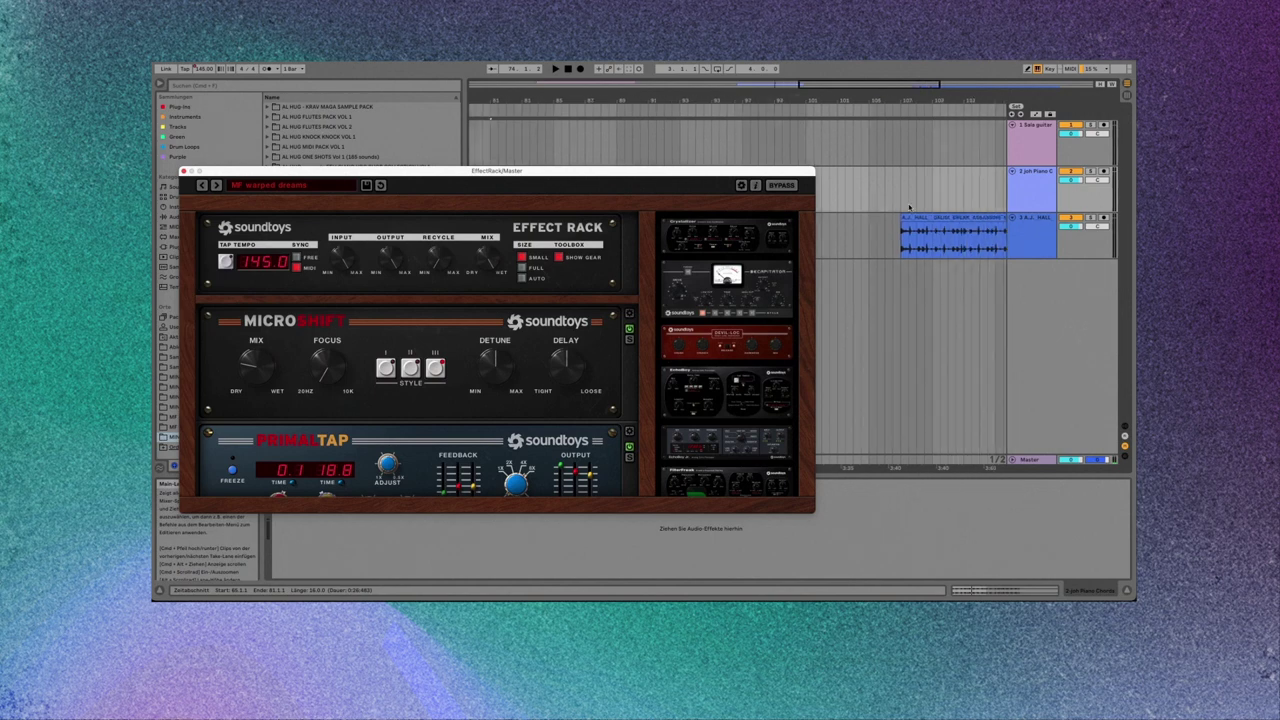
scroll(909, 207, "right", 3)
Select the drum break clip on track 3, bypass the rack, and play the drums dry
left_click(903, 215)
left_click(780, 186)
key("space")
Load MF impala n delay from MF Effect Rack Presets A and play the drum break through it
left_click(278, 186)
mouse_move(344, 294)
mouse_move(420, 290)
left_click(538, 281)
key("space")
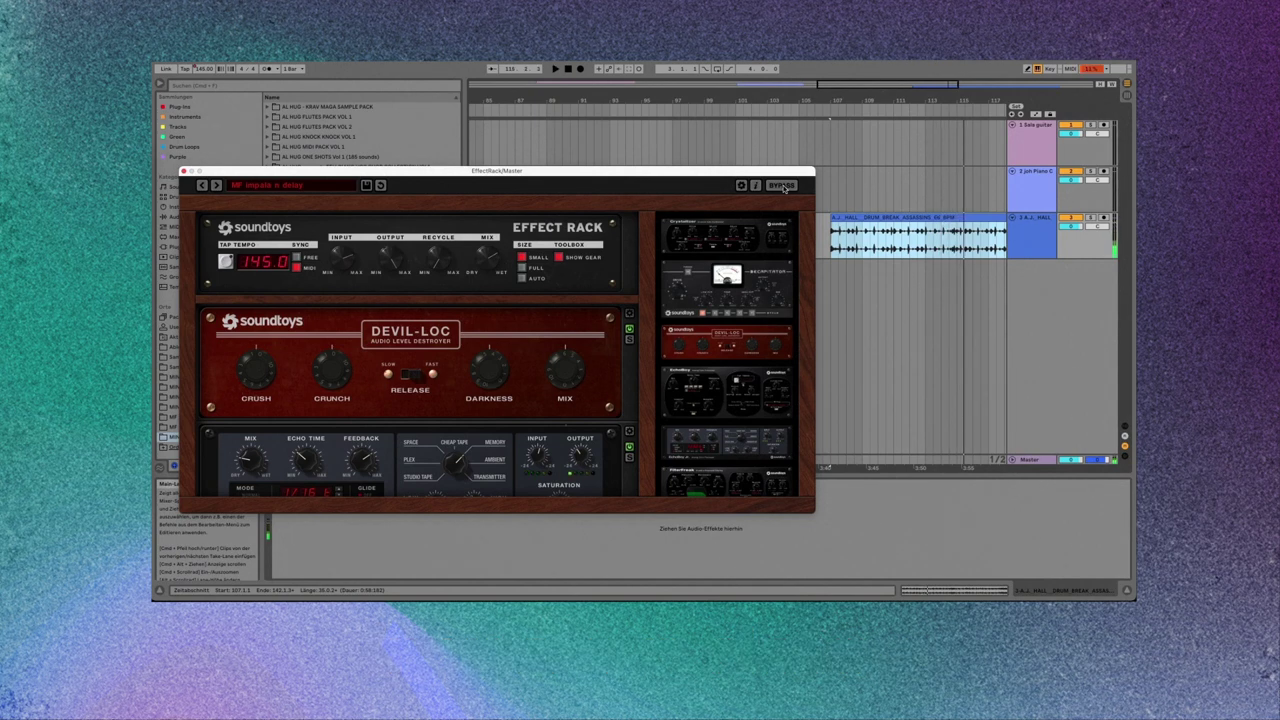
Pick MF high crunch from User > MF Effect Rack Presets A in the rack's preset menu
left_click(269, 188)
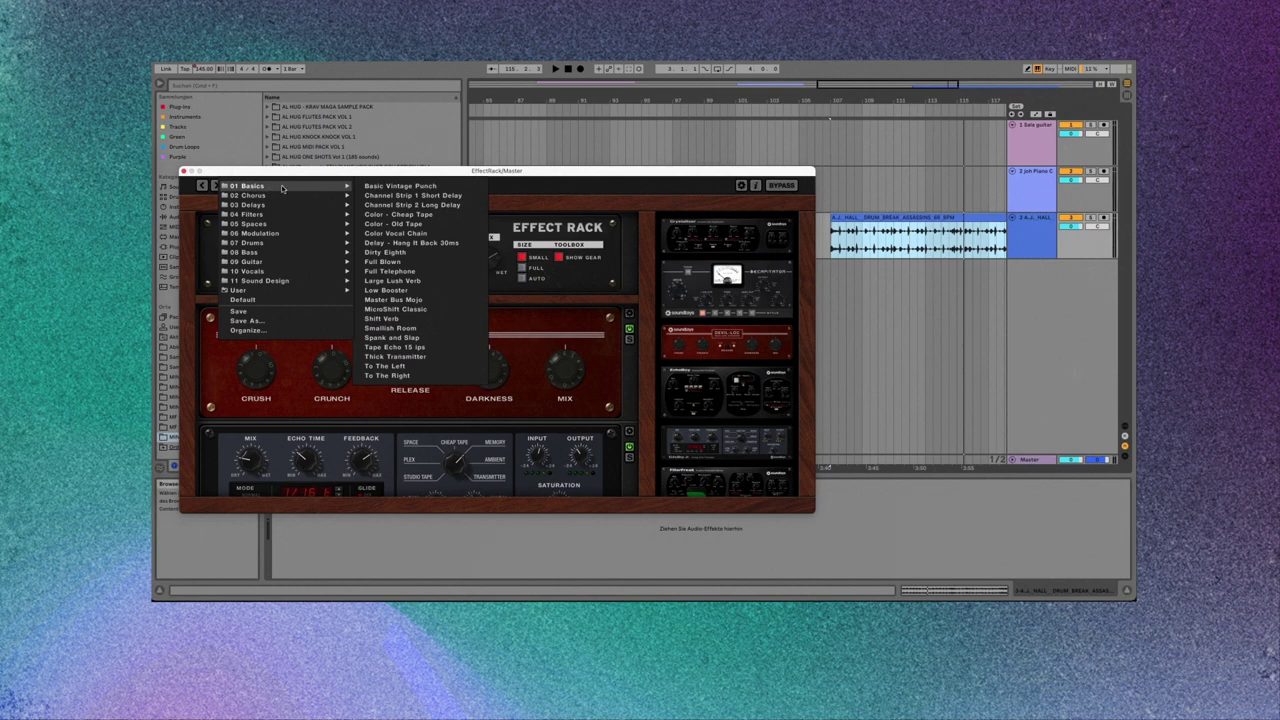
mouse_move(294, 296)
mouse_move(434, 292)
left_click(548, 272)
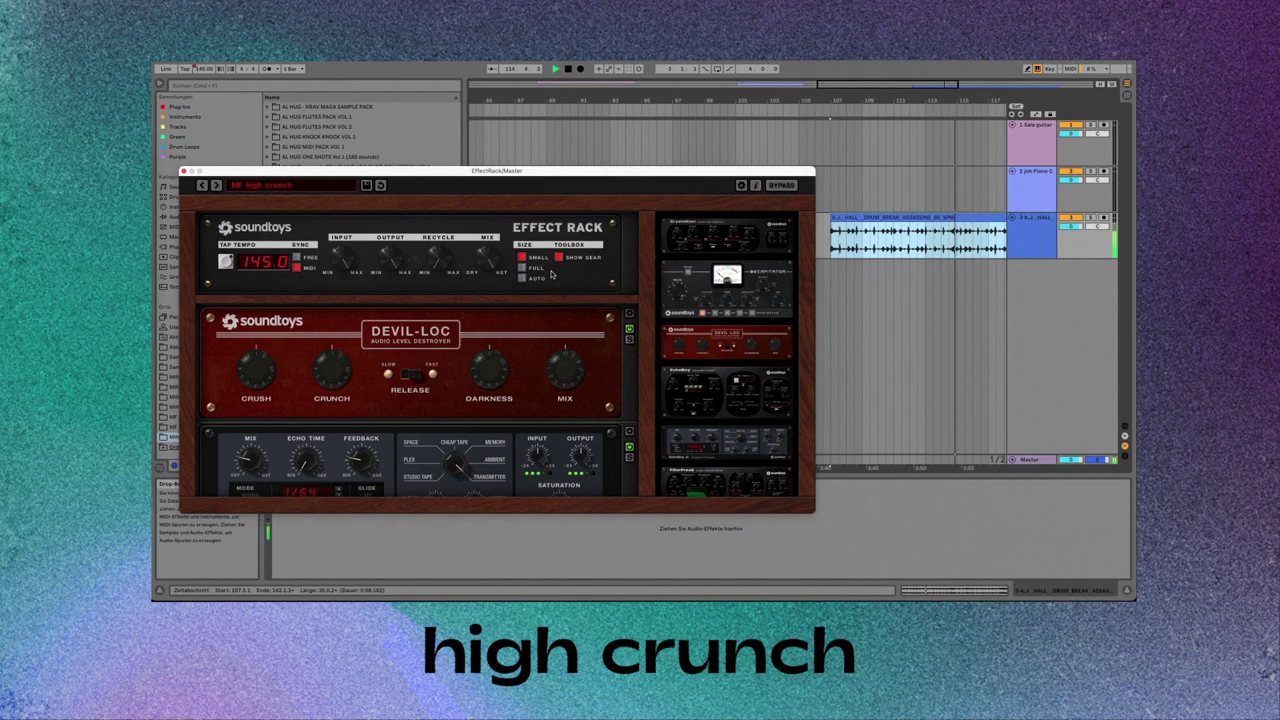